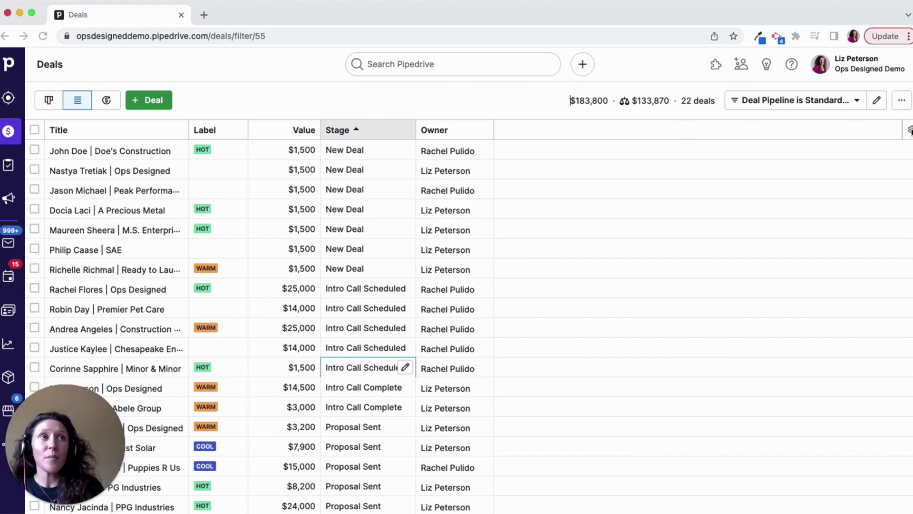
- Search the column chooser for 'source', tick Source and Source (Old), and save the selection
{"action": "left_click", "coordinate": [909, 130]}
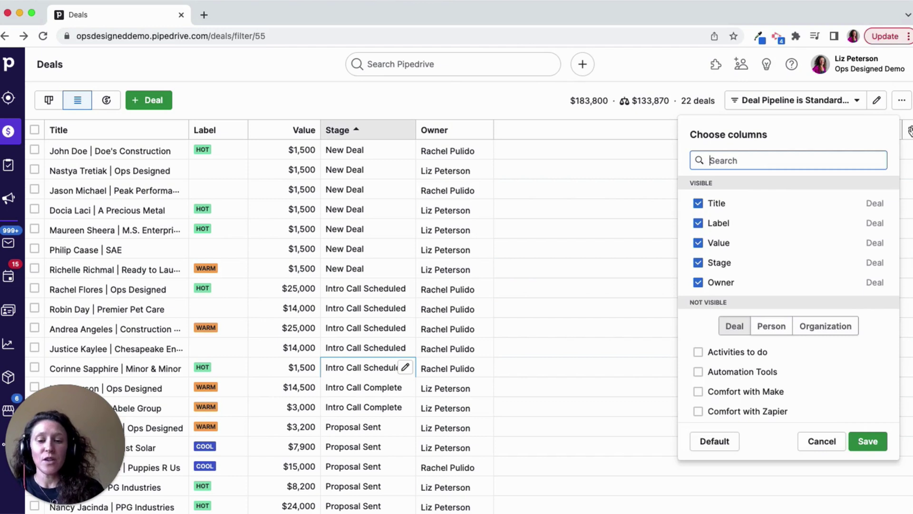
{"action": "type", "text": "sourse"}
{"action": "key", "text": "BackSpace"}
{"action": "key", "text": "BackSpace"}
{"action": "key", "text": "BackSpace"}
{"action": "left_click", "coordinate": [738, 210]}
{"action": "left_click", "coordinate": [705, 223]}
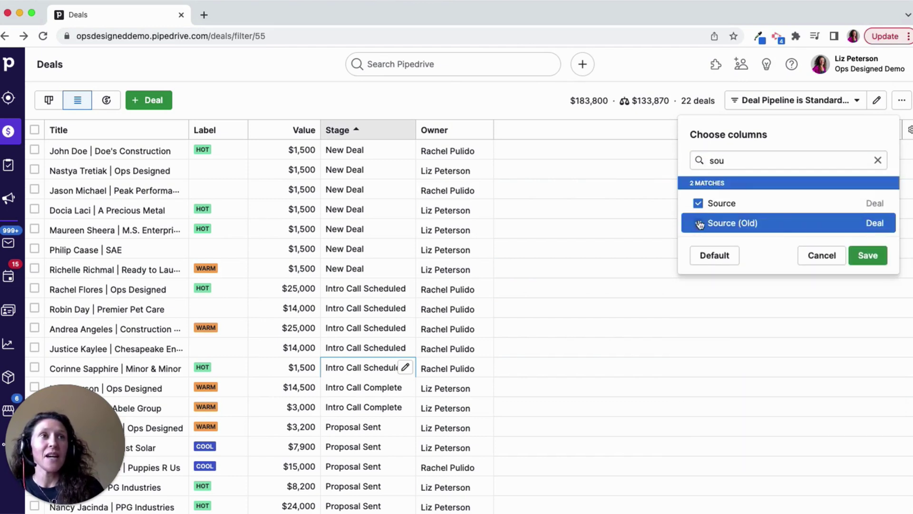
{"action": "left_click", "coordinate": [551, 183]}
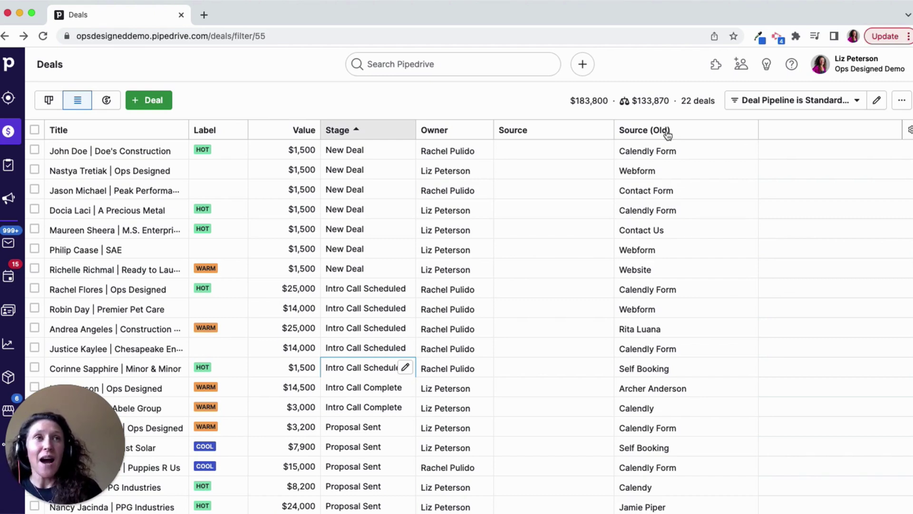
- Sort the deals list by the Source (Old) column and scroll to check the grouping
{"action": "left_click", "coordinate": [668, 135]}
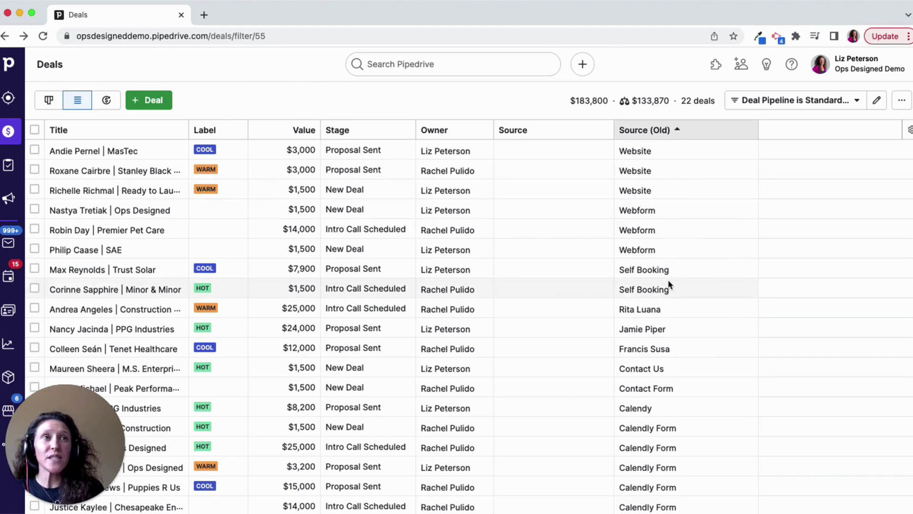
{"action": "scroll", "coordinate": [669, 285], "scroll_direction": "down", "scroll_amount": 2}
{"action": "scroll", "coordinate": [668, 285], "scroll_direction": "up", "scroll_amount": 2}
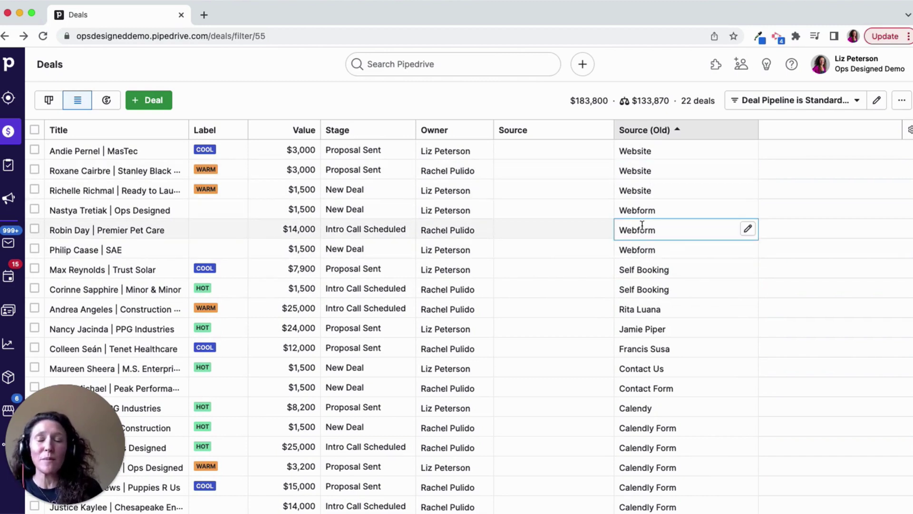
- Select the three Website and three Webform deals in the sorted list
{"action": "left_click", "coordinate": [35, 149]}
{"action": "left_click", "coordinate": [35, 171]}
{"action": "left_click", "coordinate": [35, 190]}
{"action": "left_click", "coordinate": [34, 210]}
{"action": "left_click", "coordinate": [35, 229]}
{"action": "left_click", "coordinate": [34, 249]}
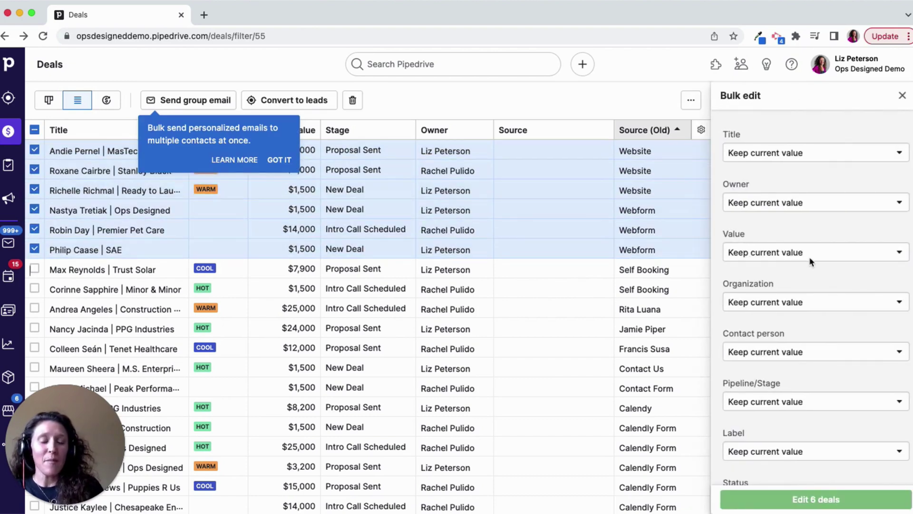
- Bulk-edit the six selected deals' Source to Website and confirm the change
{"action": "key", "text": "super+f"}
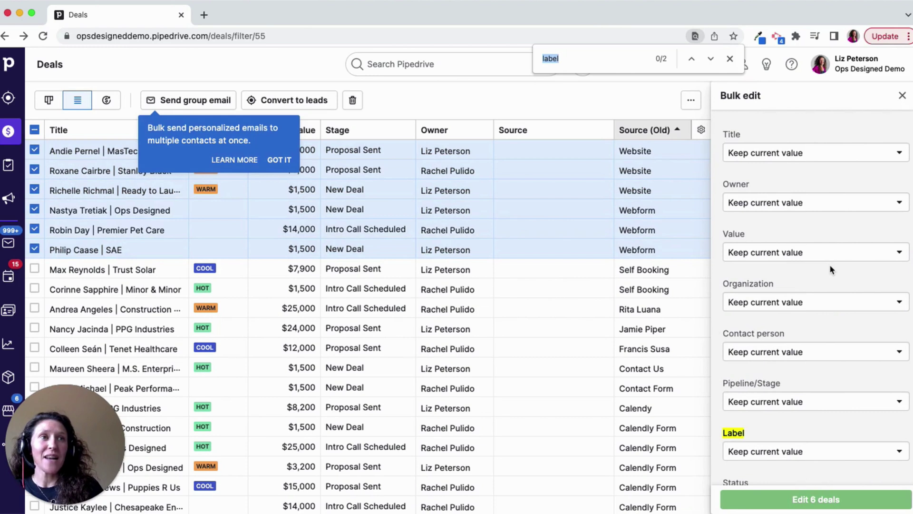
{"action": "type", "text": "source"}
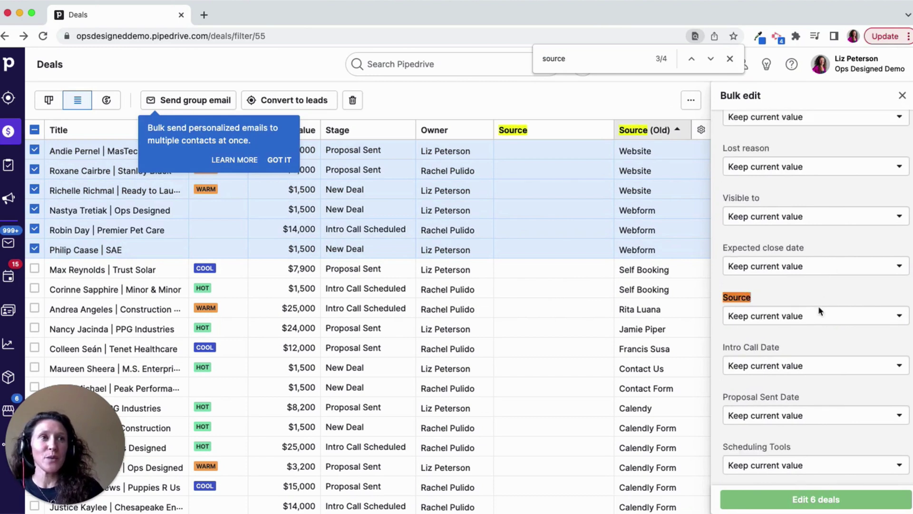
{"action": "key", "text": "Return"}
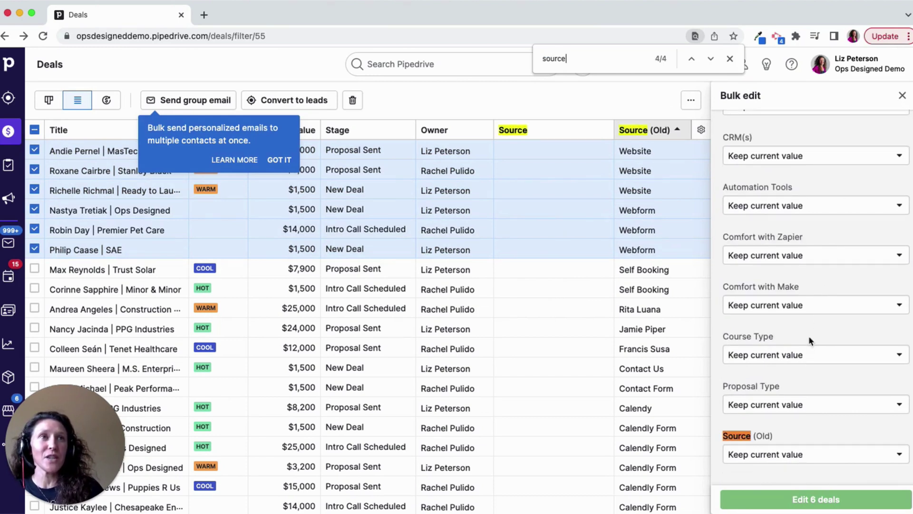
{"action": "key", "text": "Return"}
{"action": "key", "text": "Return"}
{"action": "key", "text": "Return"}
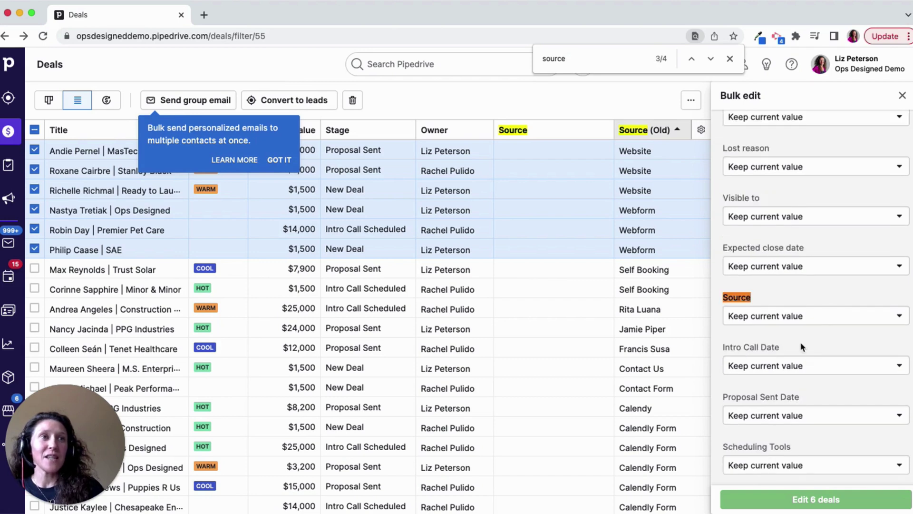
{"action": "left_click", "coordinate": [749, 315]}
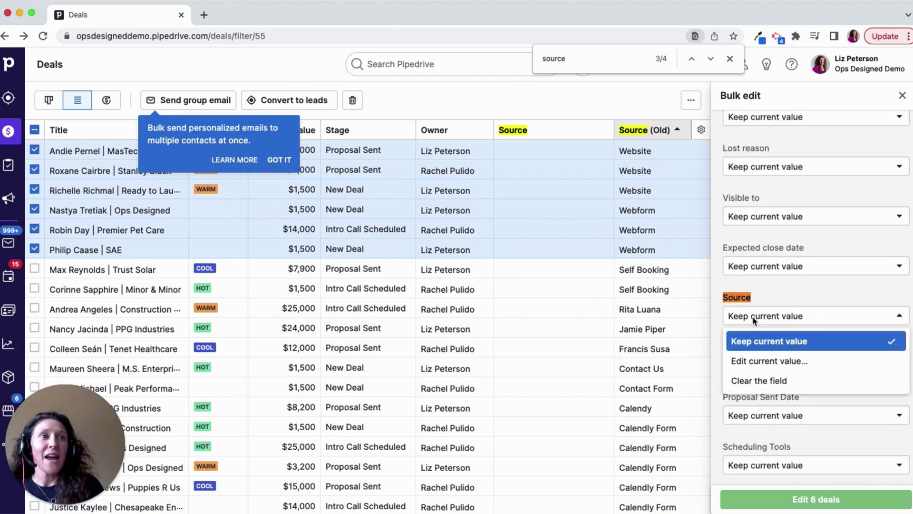
{"action": "left_click", "coordinate": [765, 361]}
{"action": "left_click", "coordinate": [762, 344]}
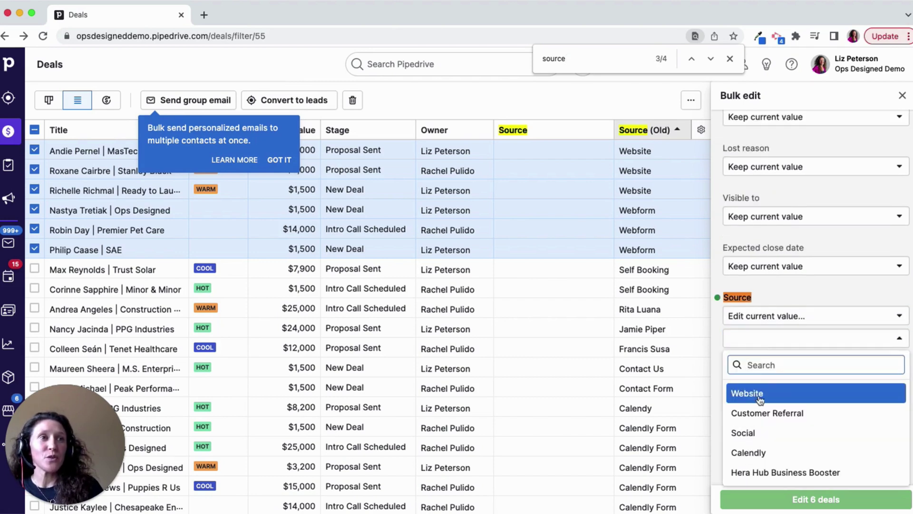
{"action": "left_click", "coordinate": [760, 397]}
{"action": "left_click", "coordinate": [790, 495]}
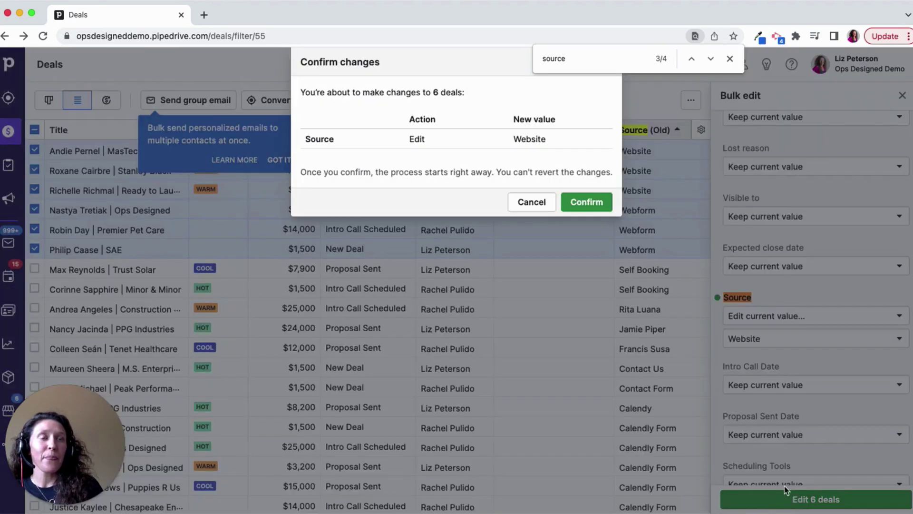
{"action": "left_click", "coordinate": [605, 204]}
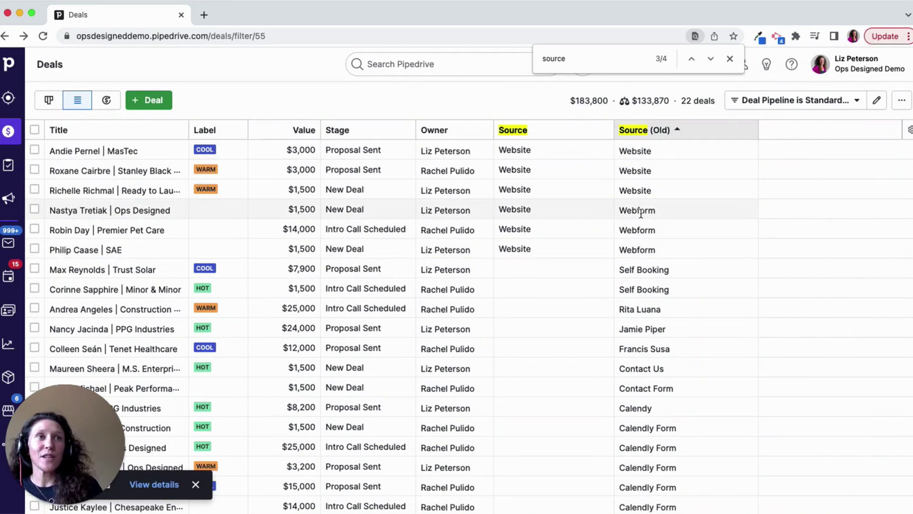
- Scroll through the deals, then select all 22 deals and clear the selection again
{"action": "scroll", "coordinate": [590, 267], "scroll_direction": "down", "scroll_amount": 2}
{"action": "scroll", "coordinate": [590, 269], "scroll_direction": "down", "scroll_amount": 1}
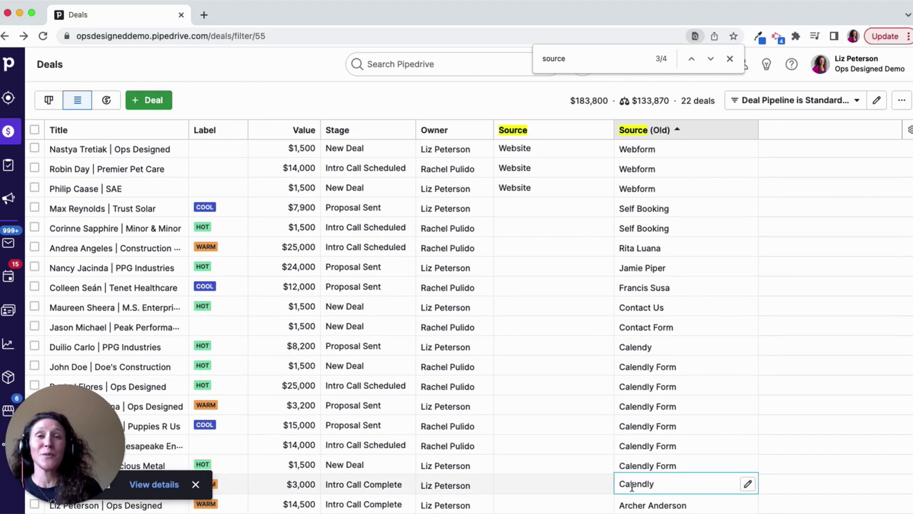
{"action": "mouse_move", "coordinate": [190, 333]}
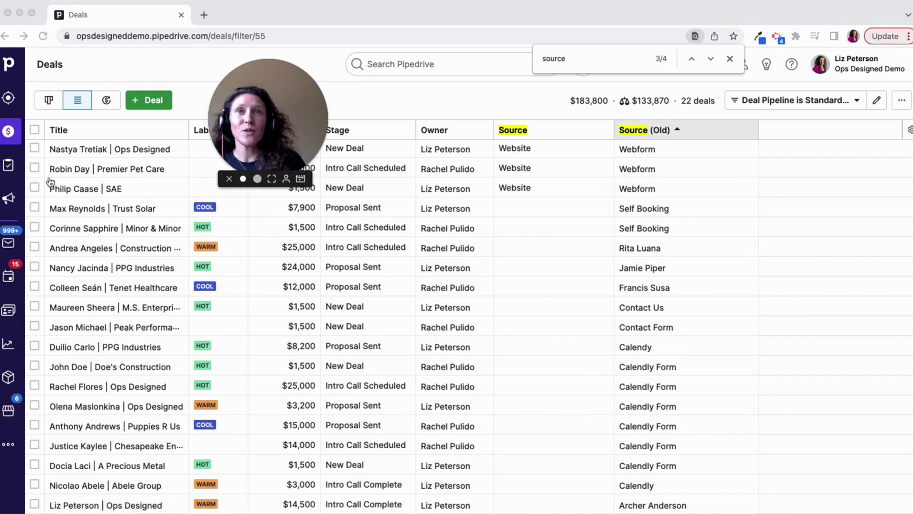
{"action": "left_click", "coordinate": [35, 132]}
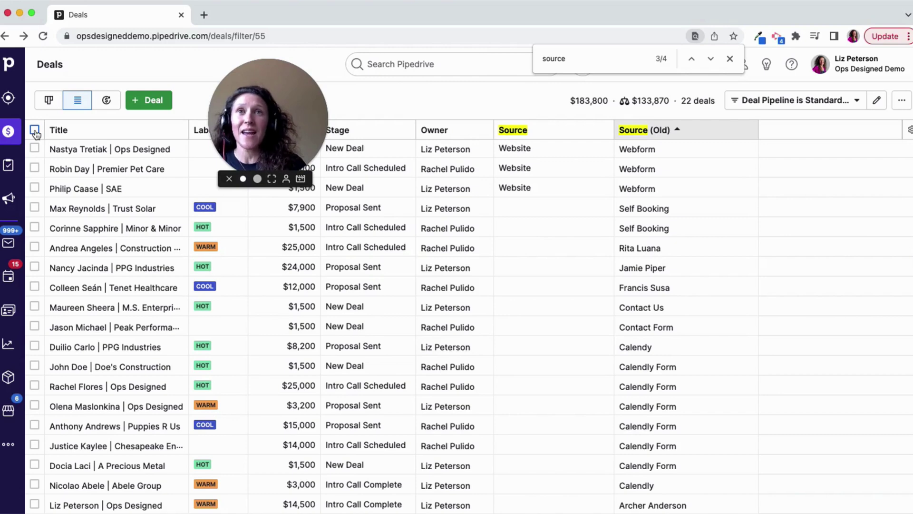
{"action": "left_click", "coordinate": [36, 132]}
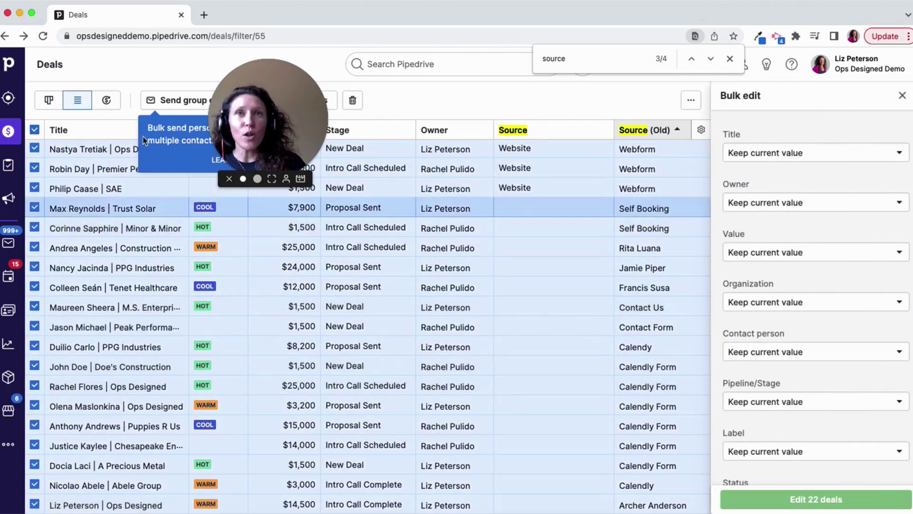
{"action": "left_click", "coordinate": [37, 134]}
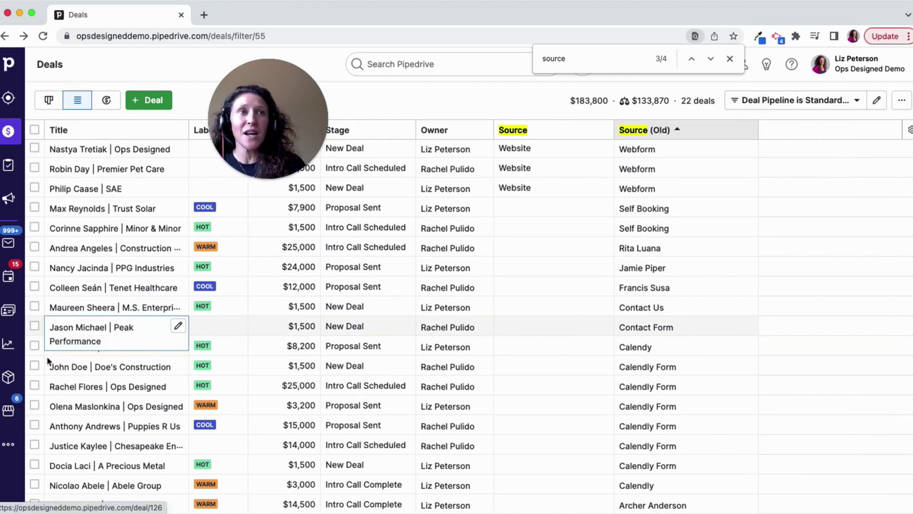
- Select the eight deals whose old source is Calendly or Calendly Form
{"action": "left_click", "coordinate": [35, 346]}
{"action": "left_click", "coordinate": [34, 365]}
{"action": "left_click", "coordinate": [36, 386]}
{"action": "left_click", "coordinate": [34, 405]}
{"action": "left_click", "coordinate": [35, 426]}
{"action": "left_click", "coordinate": [35, 445]}
{"action": "left_click", "coordinate": [35, 465]}
{"action": "left_click", "coordinate": [35, 485]}
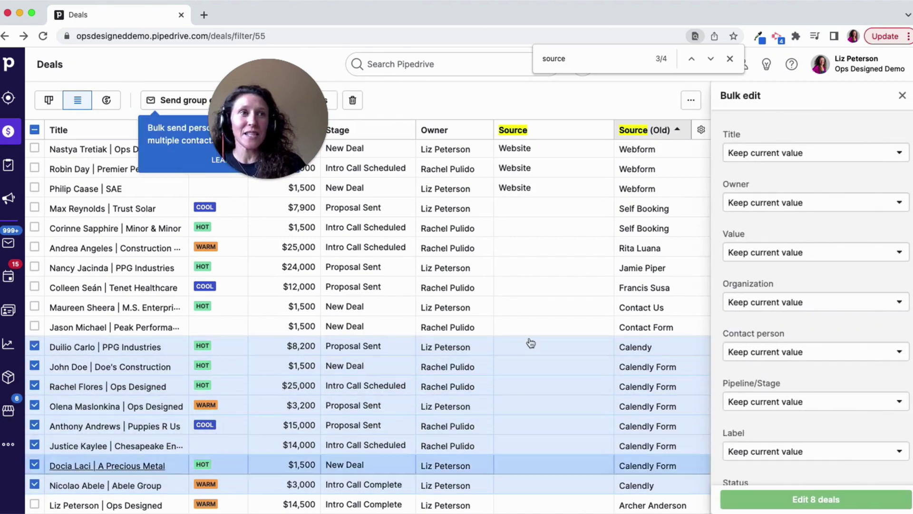
- Bulk-edit the eight deals' Source to Calendly, confirm, then select the Contact Us deal
{"action": "left_click", "coordinate": [610, 61]}
{"action": "left_click", "coordinate": [745, 314]}
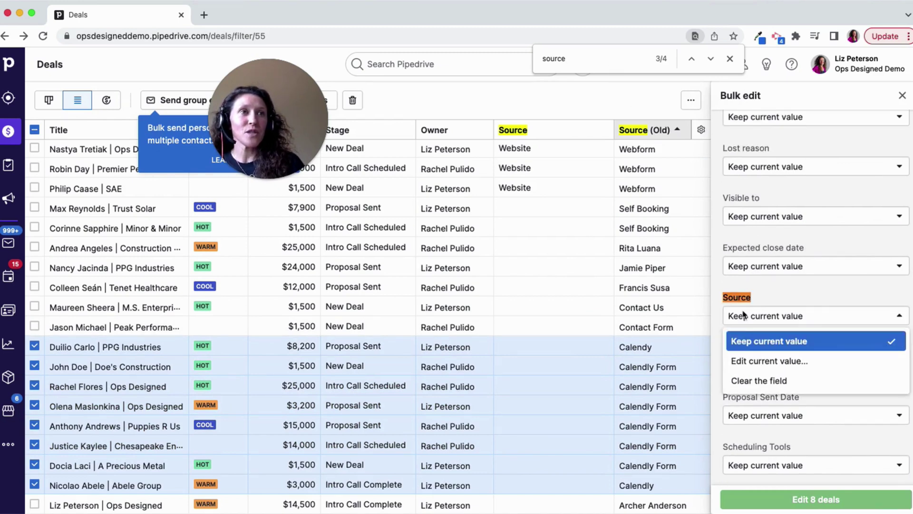
{"action": "left_click", "coordinate": [755, 360]}
{"action": "left_click", "coordinate": [759, 341]}
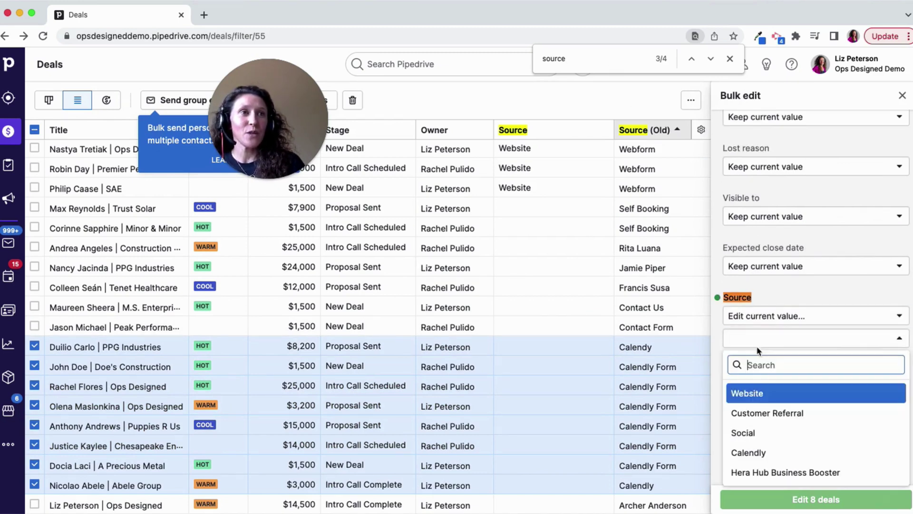
{"action": "left_click", "coordinate": [758, 450]}
{"action": "left_click", "coordinate": [770, 498]}
{"action": "left_click", "coordinate": [590, 203]}
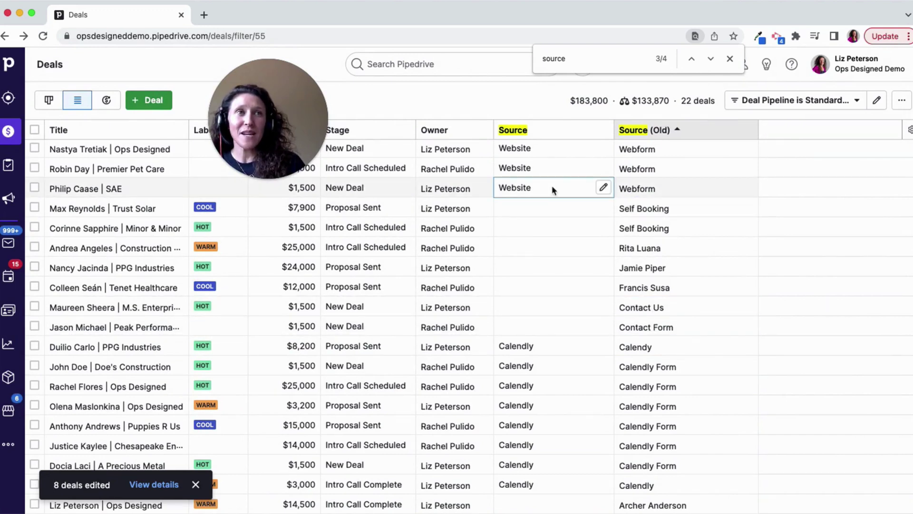
{"action": "left_click", "coordinate": [38, 308]}
- Add the Contact Form deal and bulk-set both Contact deals' Source to Website, confirming
{"action": "left_click", "coordinate": [34, 327]}
{"action": "left_click", "coordinate": [614, 56]}
{"action": "key", "text": "Return"}
{"action": "left_click", "coordinate": [748, 316]}
{"action": "left_click", "coordinate": [756, 358]}
{"action": "left_click", "coordinate": [756, 338]}
{"action": "left_click", "coordinate": [755, 394]}
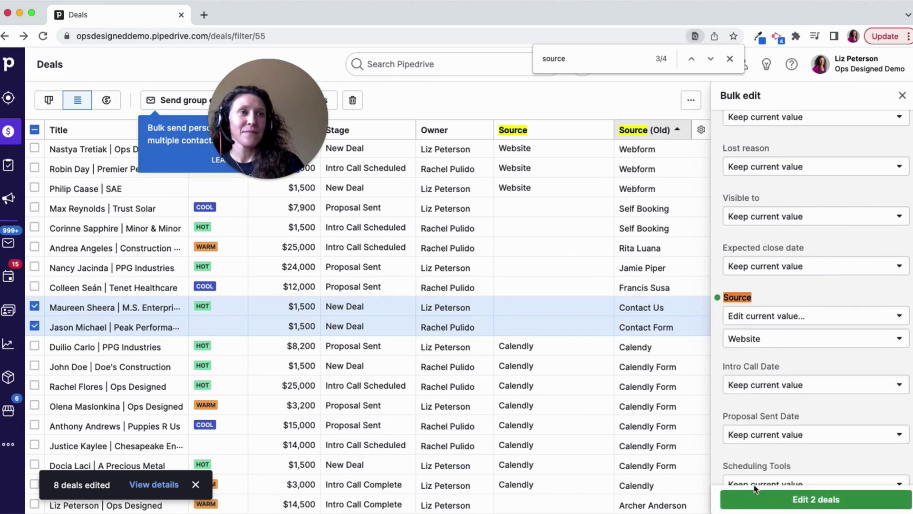
{"action": "left_click", "coordinate": [816, 499]}
{"action": "left_click", "coordinate": [592, 203]}
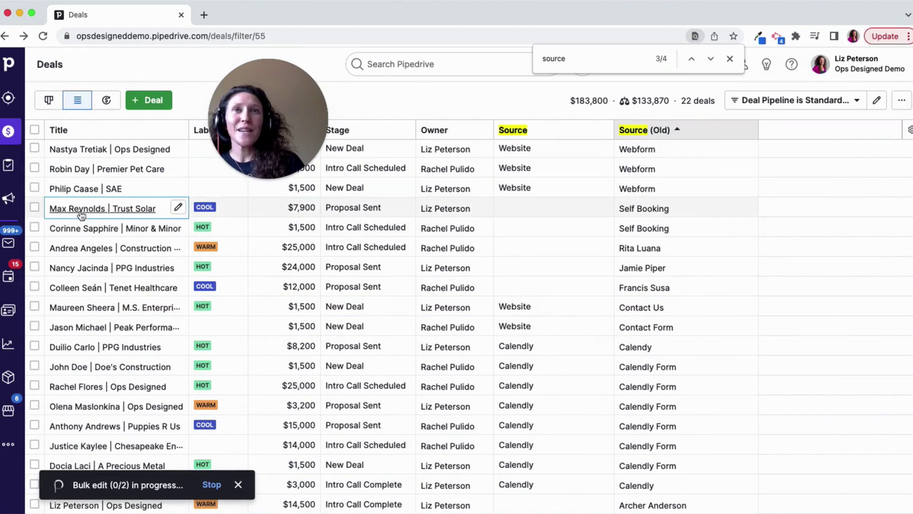
- Select the two Self Booking deals and bulk-set their Source to Calendly, confirming
{"action": "left_click", "coordinate": [34, 208]}
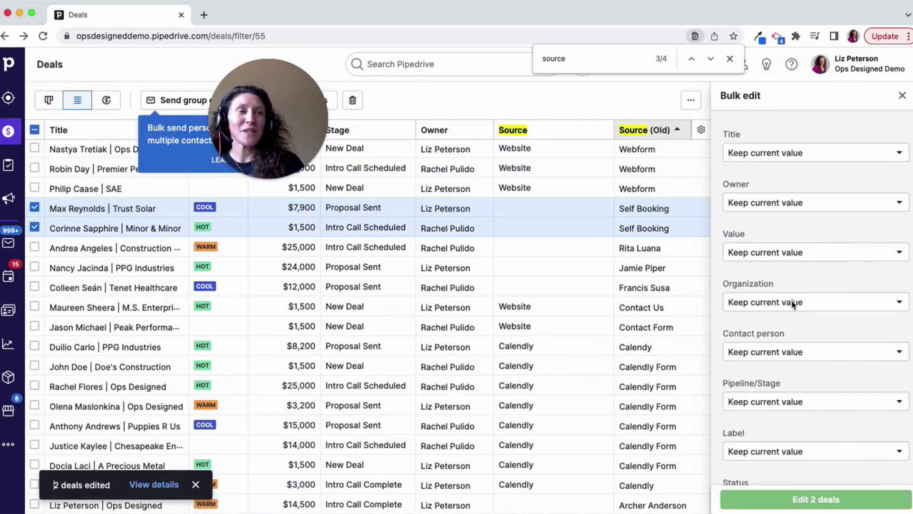
{"action": "left_click", "coordinate": [641, 63]}
{"action": "left_click", "coordinate": [750, 316]}
{"action": "left_click", "coordinate": [766, 359]}
{"action": "left_click", "coordinate": [770, 345]}
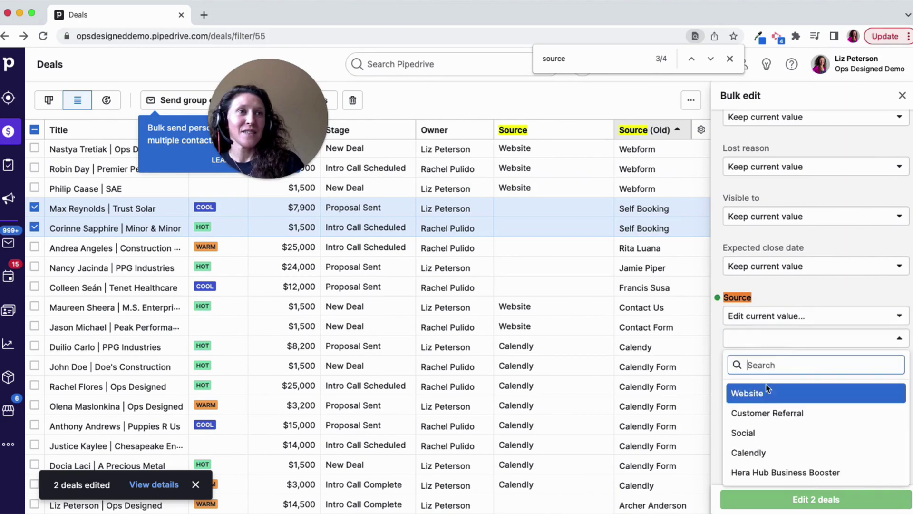
{"action": "left_click", "coordinate": [770, 452]}
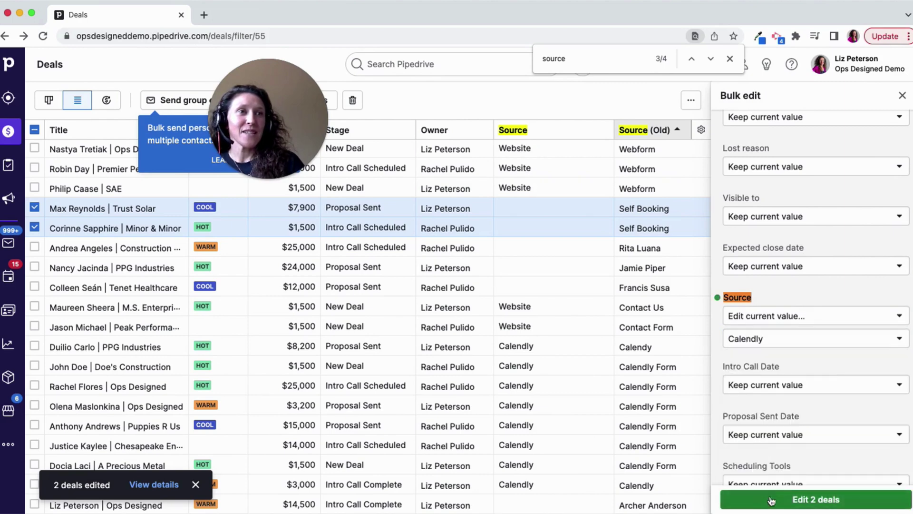
{"action": "left_click", "coordinate": [816, 499]}
{"action": "left_click", "coordinate": [582, 203]}
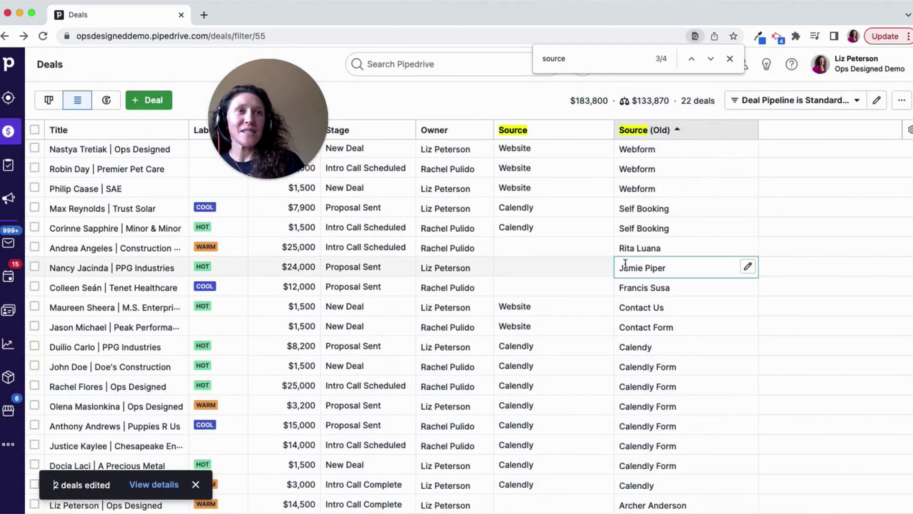
- Tick the four person-referred deals and bulk-set their Source to Customer Referral, confirming the edit
{"action": "left_click", "coordinate": [35, 246]}
{"action": "left_click", "coordinate": [35, 267]}
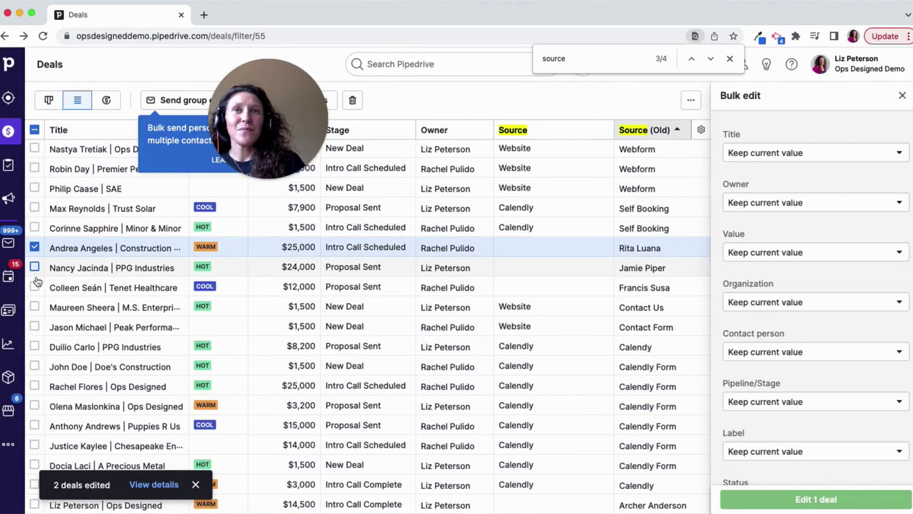
{"action": "left_click", "coordinate": [34, 286]}
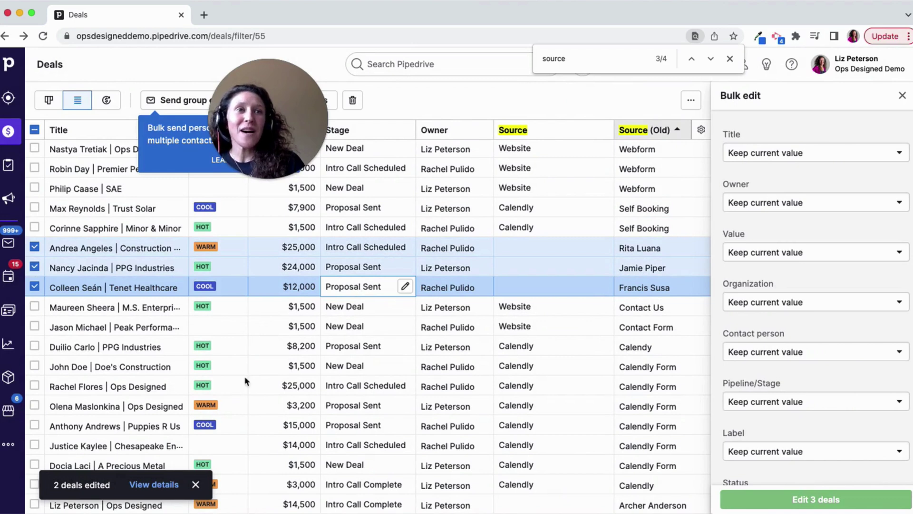
{"action": "left_click", "coordinate": [34, 504]}
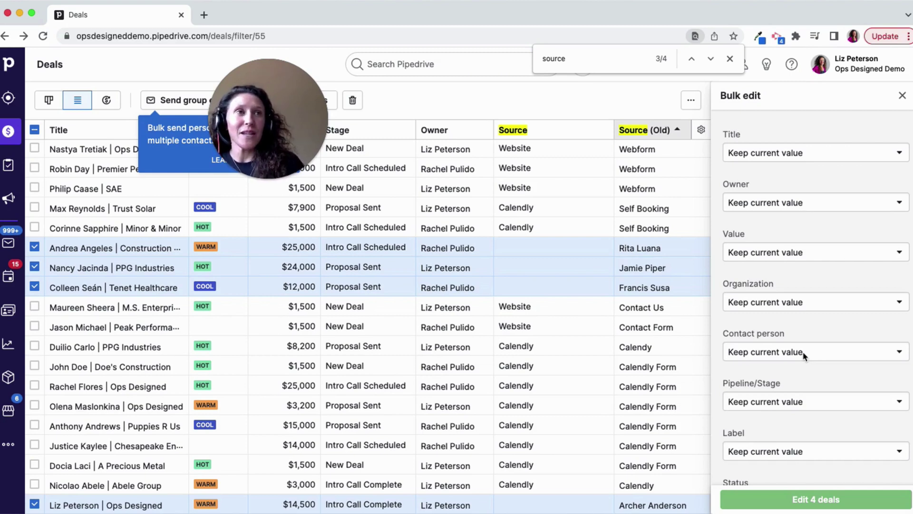
{"action": "left_click", "coordinate": [614, 67]}
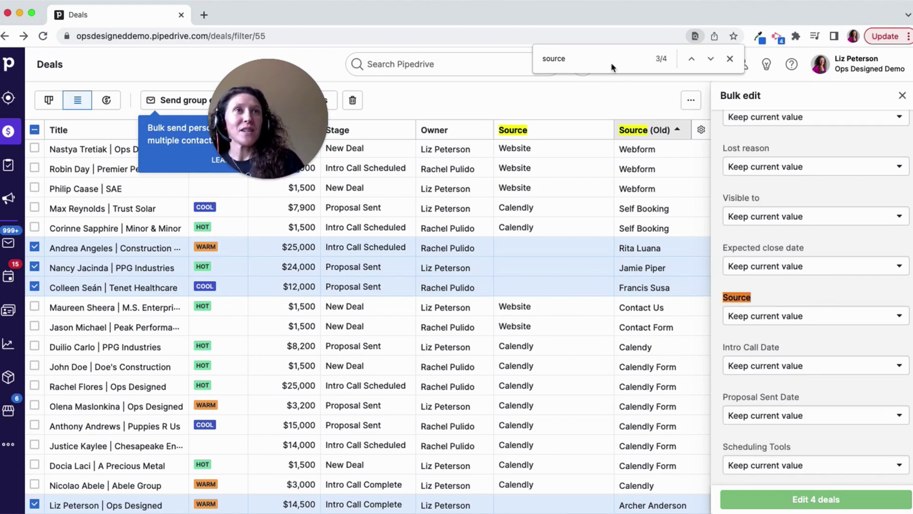
{"action": "left_click", "coordinate": [740, 316]}
{"action": "left_click", "coordinate": [773, 362]}
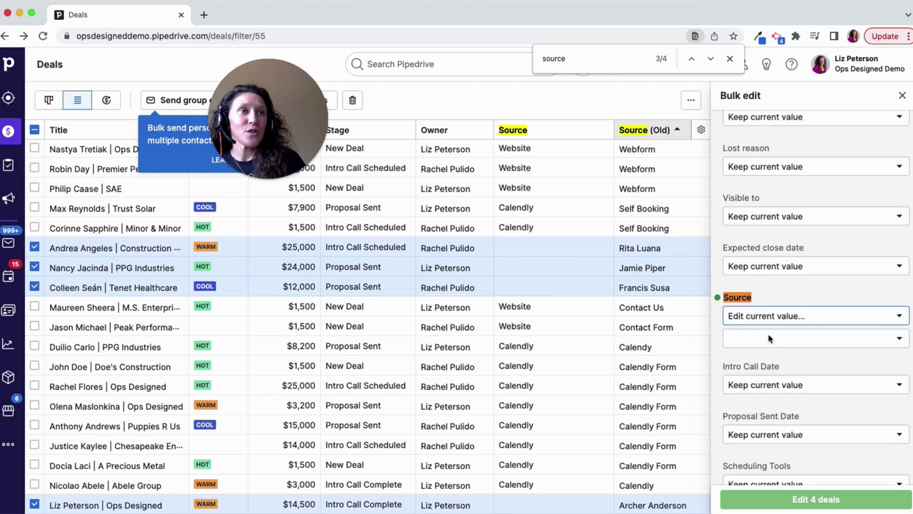
{"action": "left_click", "coordinate": [771, 339]}
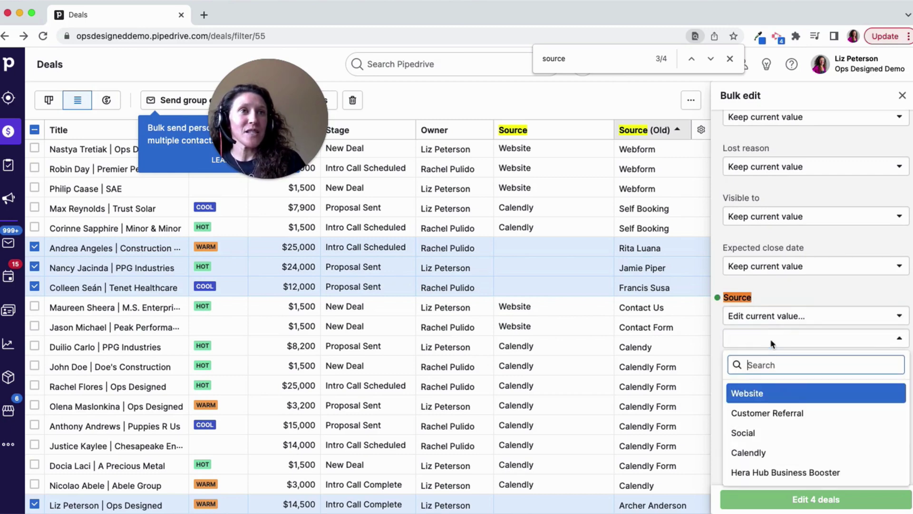
{"action": "left_click", "coordinate": [759, 412]}
{"action": "left_click", "coordinate": [765, 500]}
{"action": "left_click", "coordinate": [589, 203]}
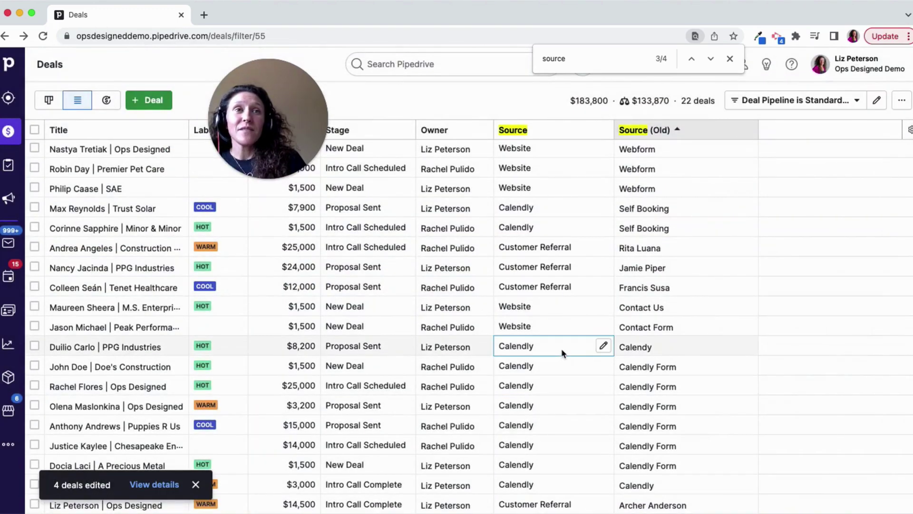
{"action": "scroll", "coordinate": [563, 353], "scroll_direction": "down", "scroll_amount": 2}
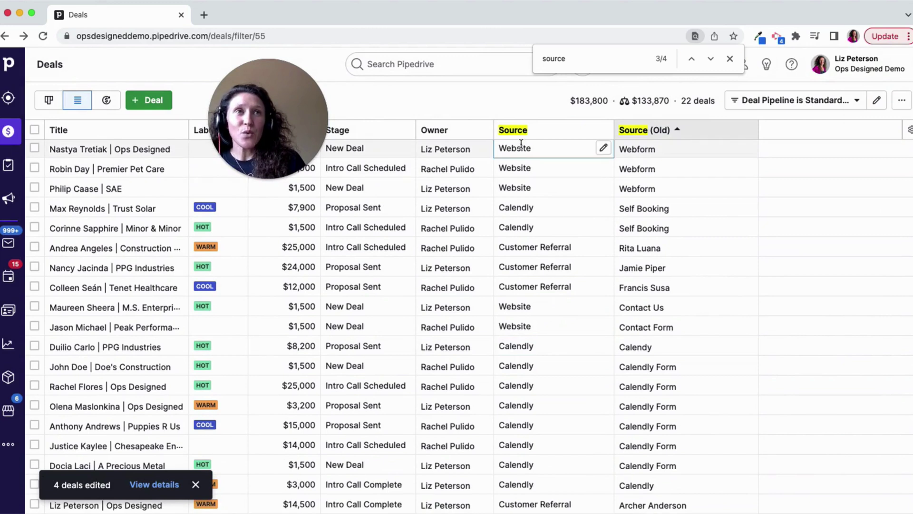